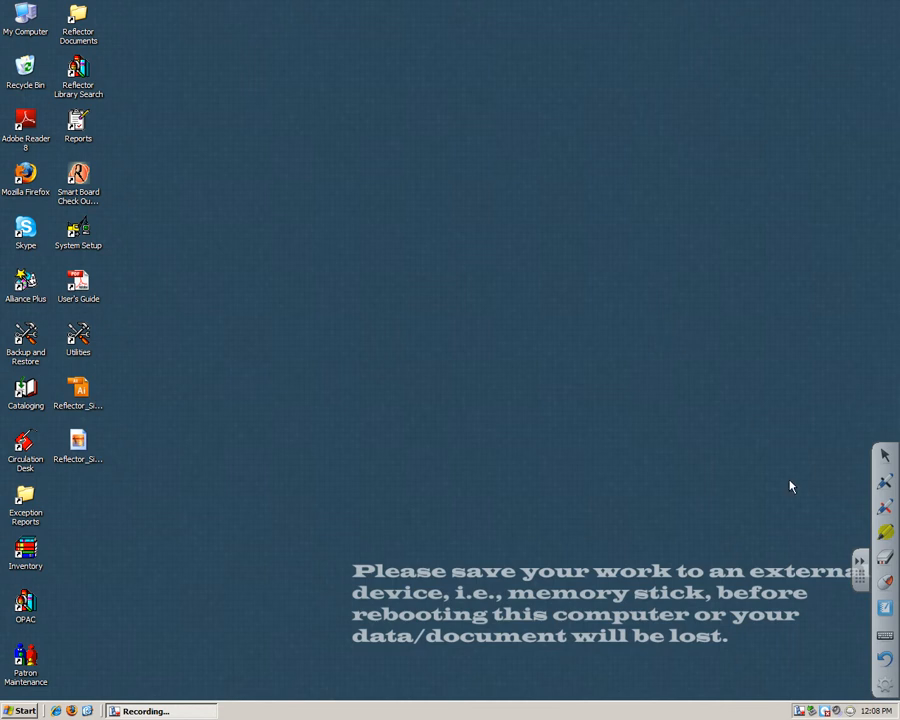
- Collapse the floating tools on the desktop, launch SMART Notebook 10 and create a new notebook file
left_click(861, 566)
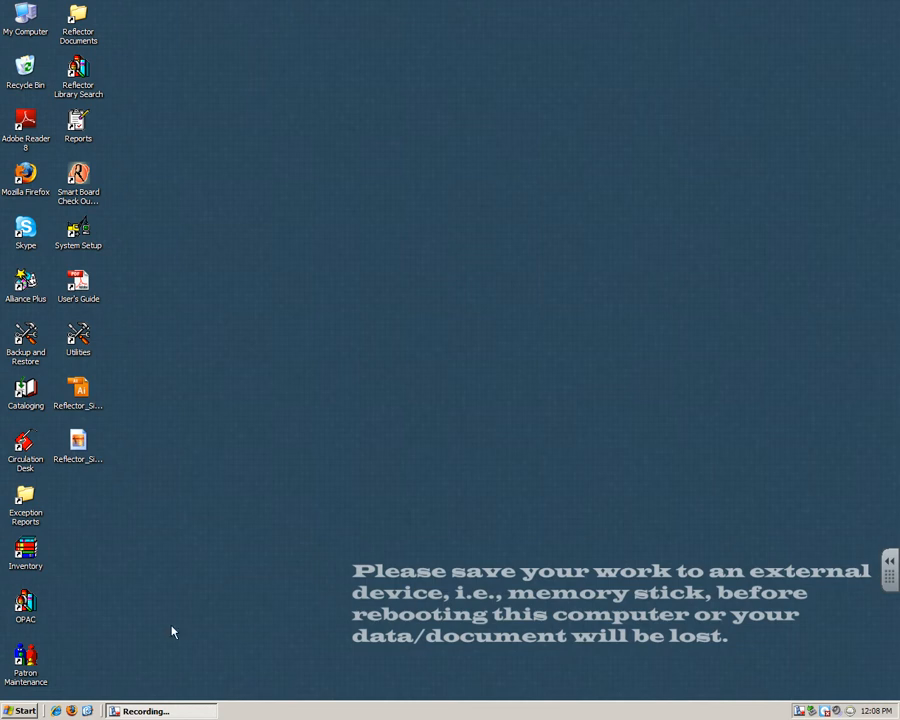
left_click(8, 710)
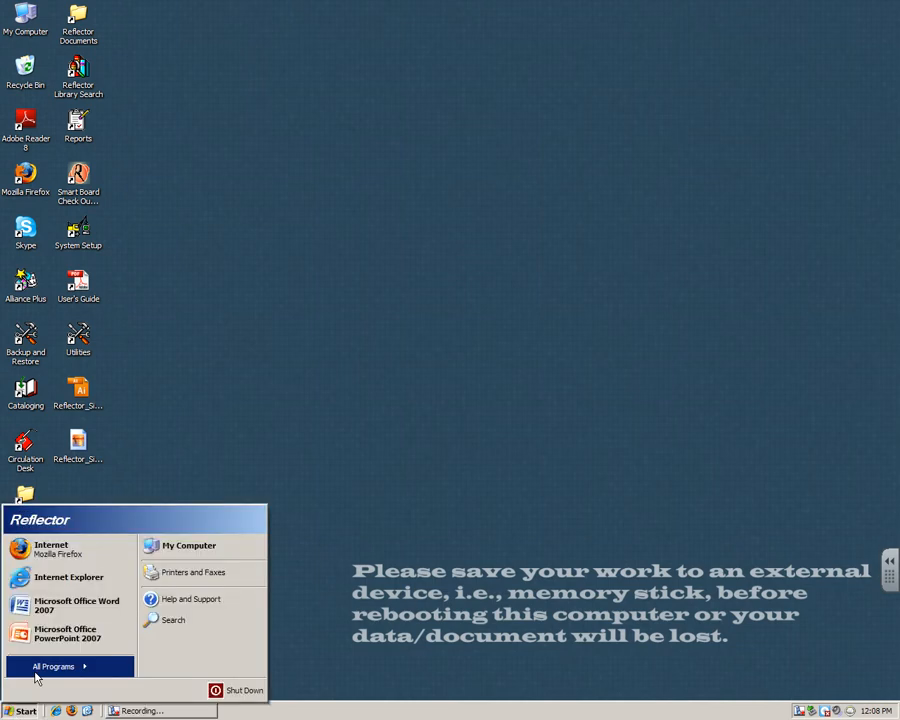
left_click(36, 675)
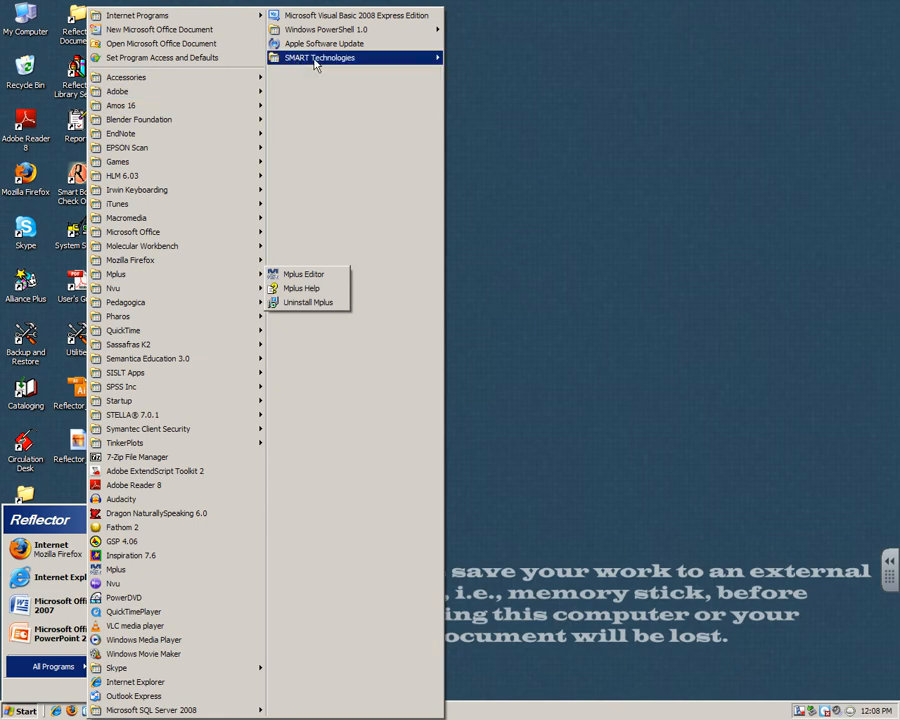
mouse_move(316, 62)
mouse_move(461, 65)
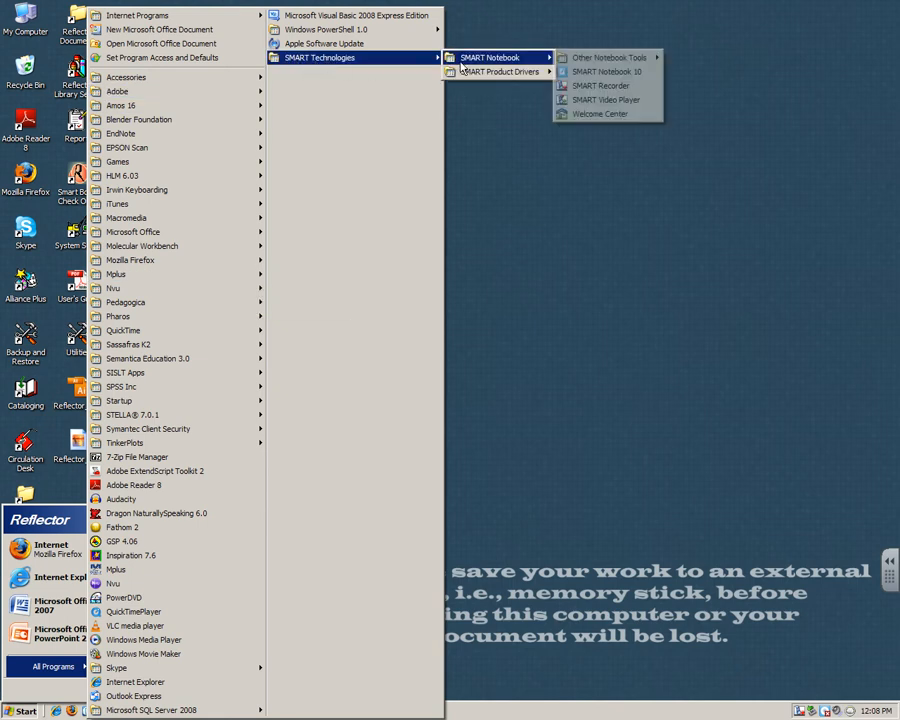
left_click(612, 73)
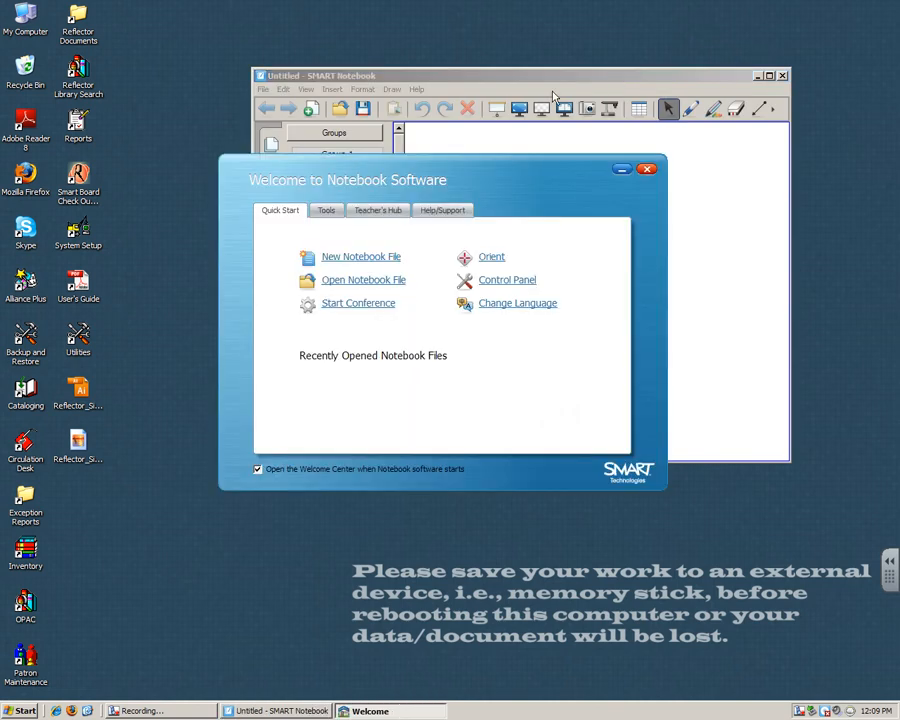
left_click(365, 258)
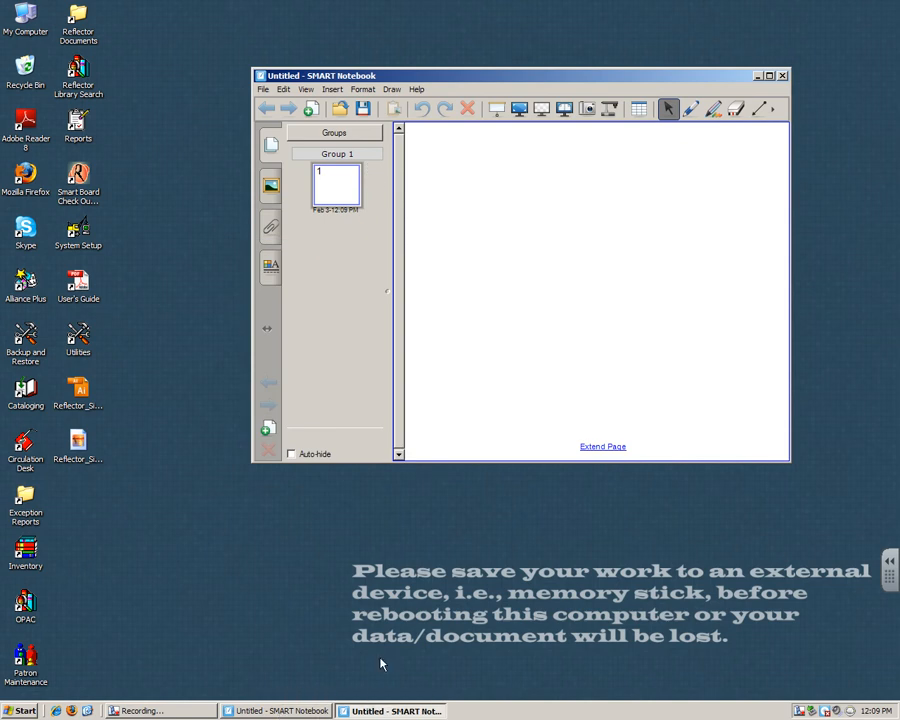
- Close the duplicate untitled notebook window and maximize the remaining one
right_click(357, 710)
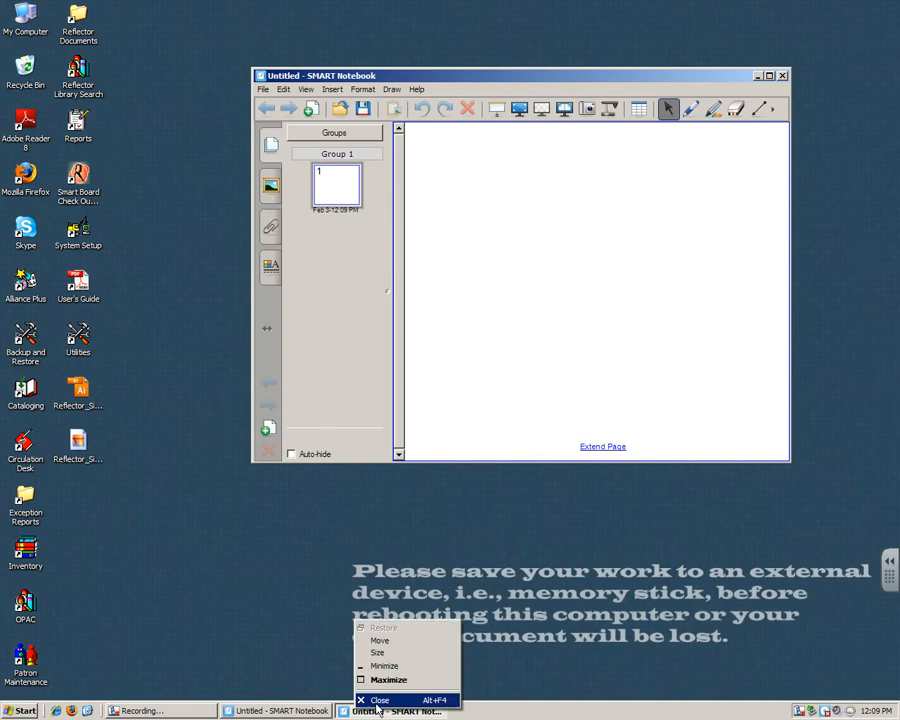
left_click(375, 698)
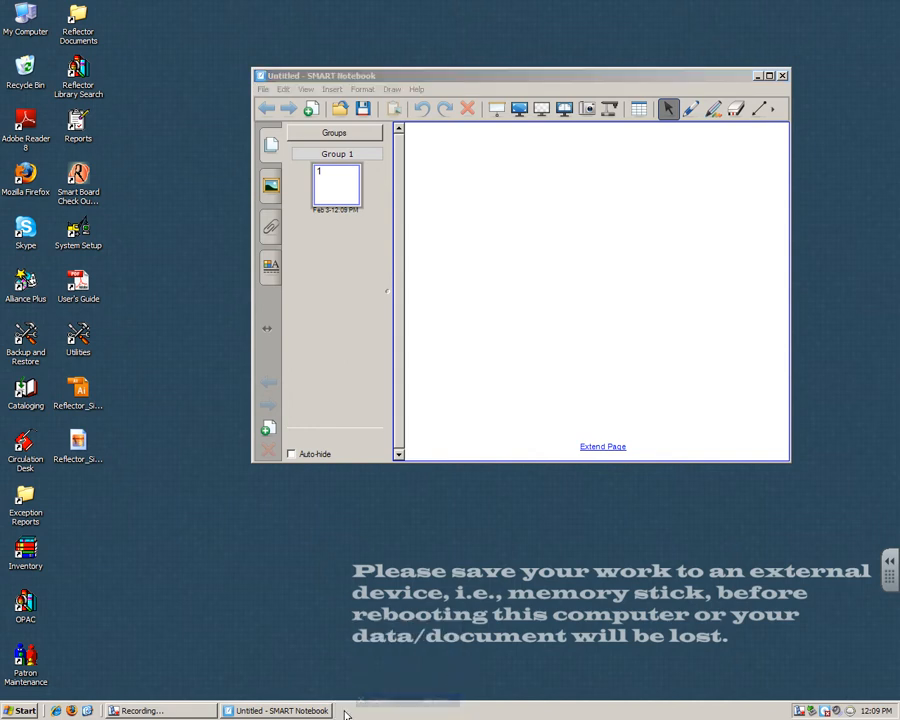
left_click(770, 77)
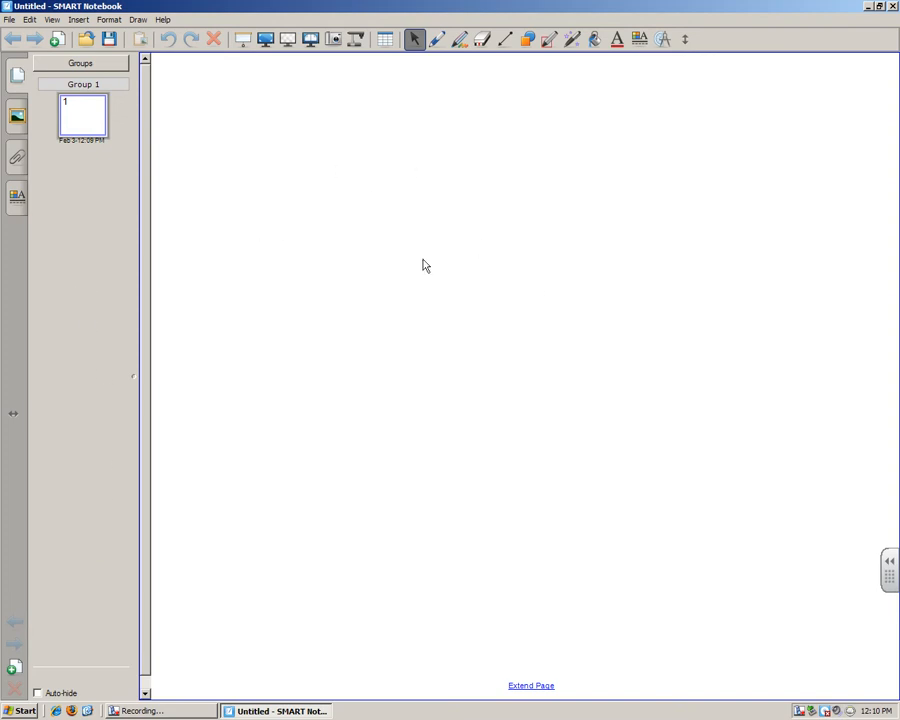
- Draw a large, slightly wide ellipse near the middle of page 1
left_click(527, 40)
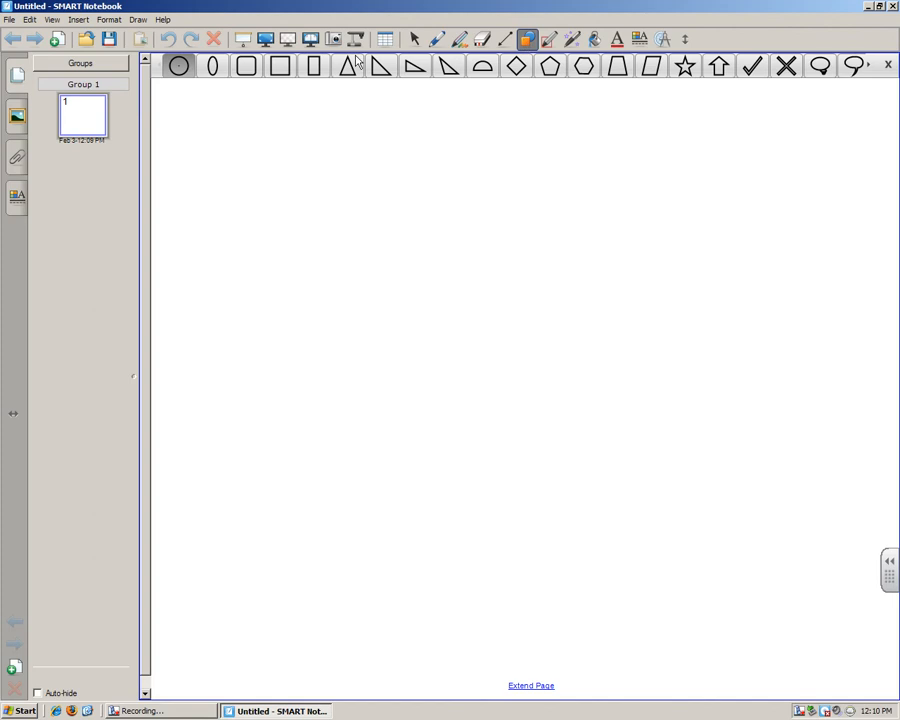
left_click(213, 66)
left_click_drag(313, 190, 598, 448)
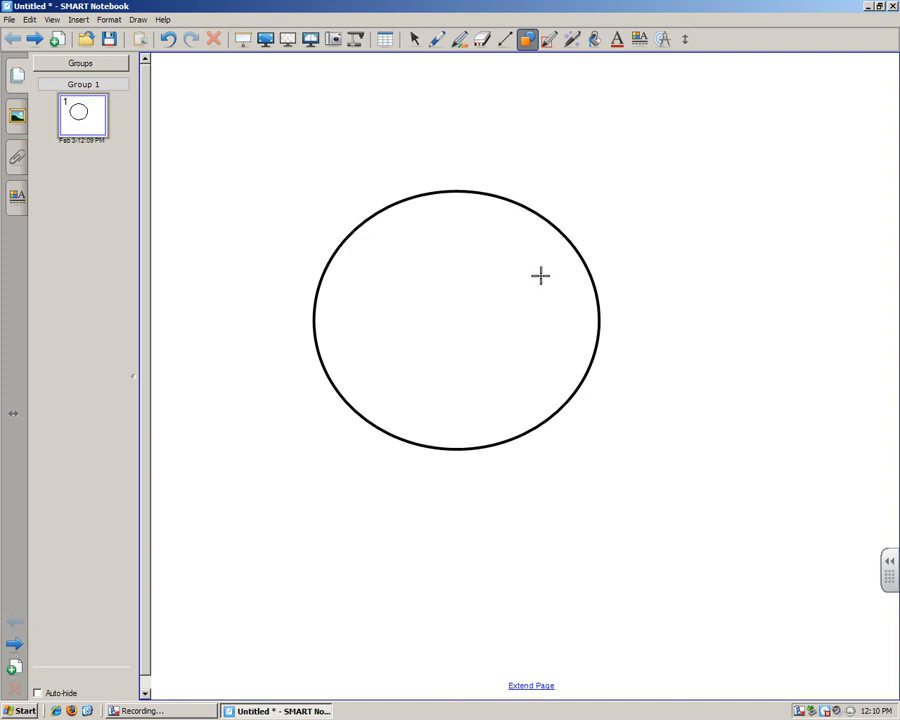
- Add a second page and draw a large pentagon on it
left_click(57, 40)
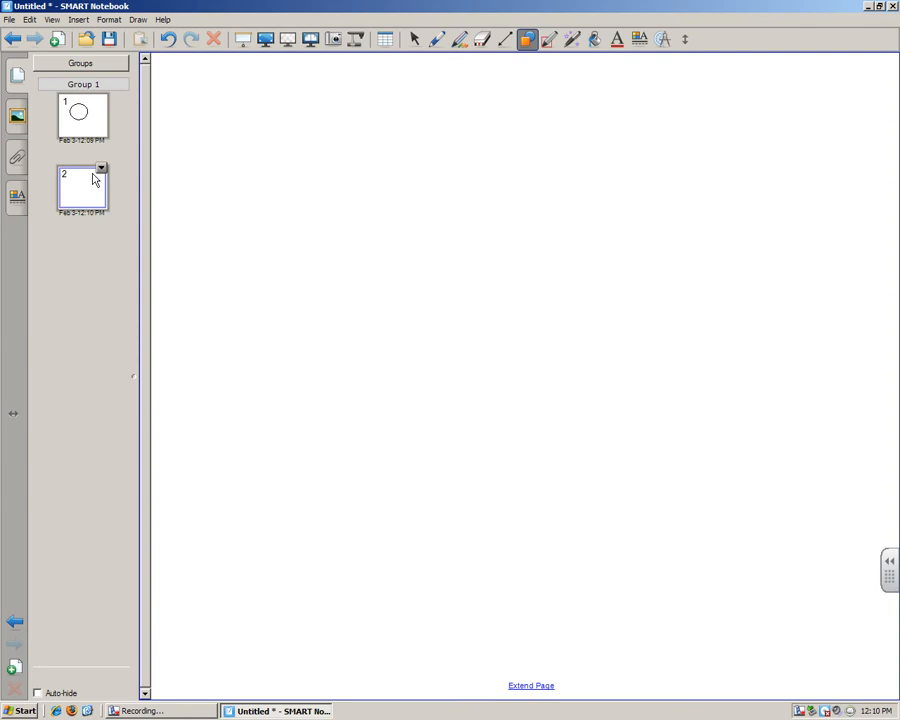
left_click(530, 42)
left_click(550, 66)
left_click_drag(438, 207, 743, 558)
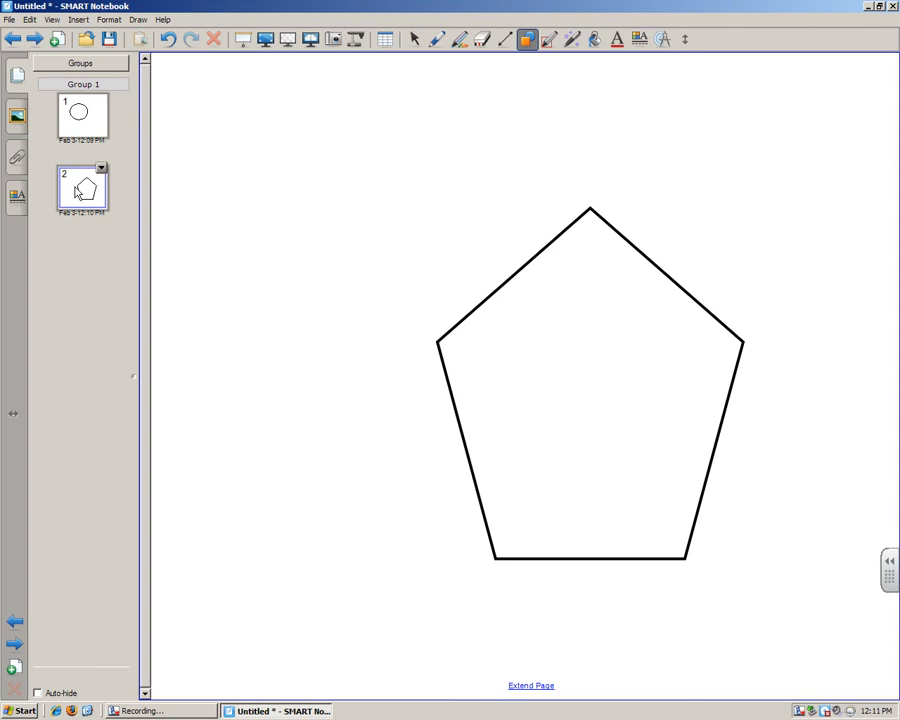
- View the pages in full screen, flip between pages 1 and 2, and return to the normal view
left_click(264, 39)
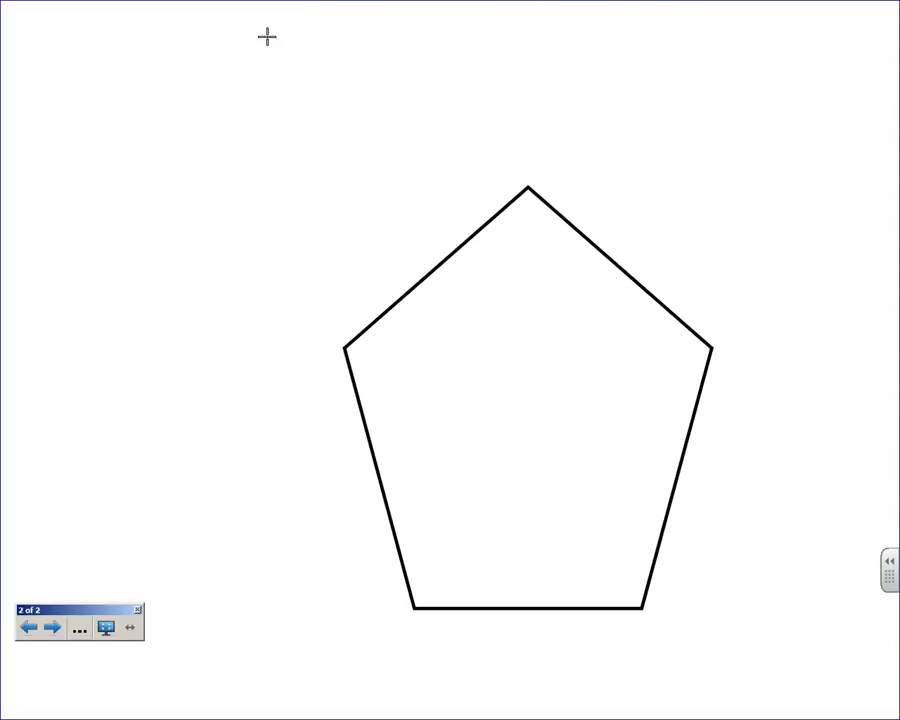
left_click(30, 628)
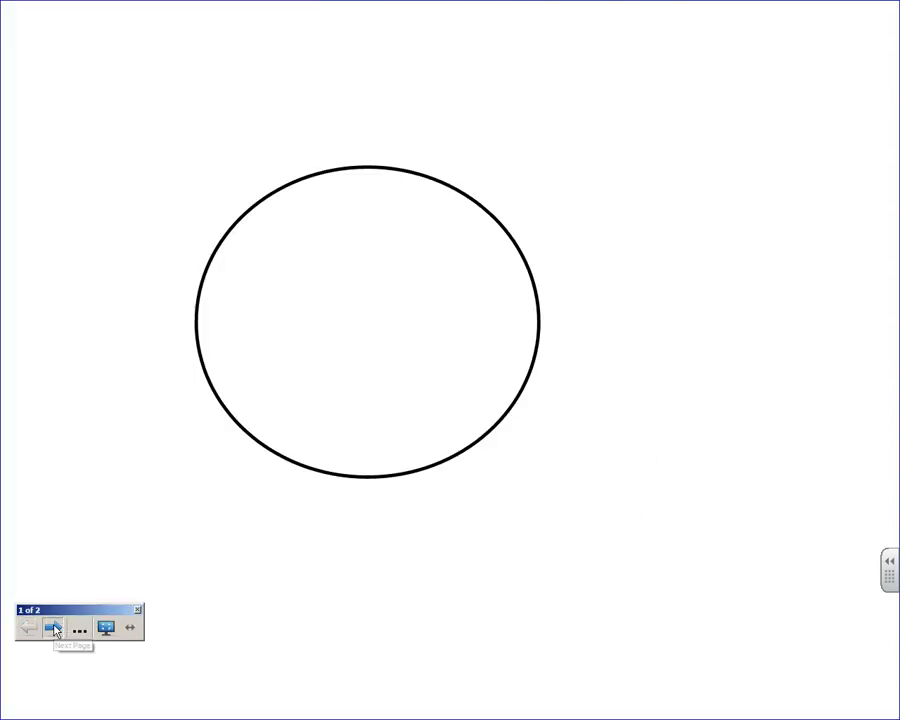
left_click(54, 627)
left_click(30, 628)
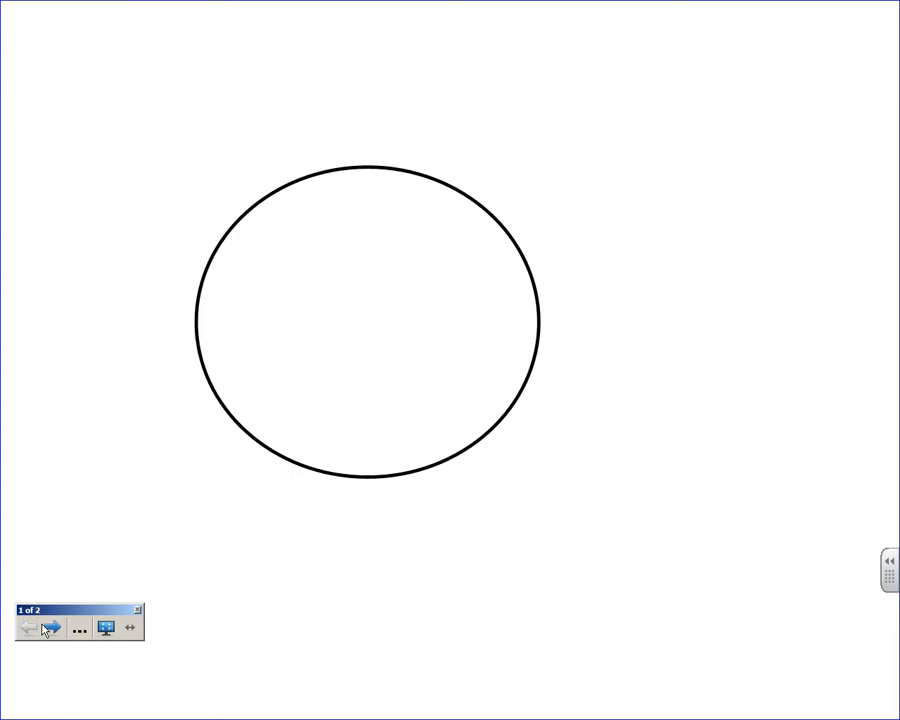
left_click(107, 628)
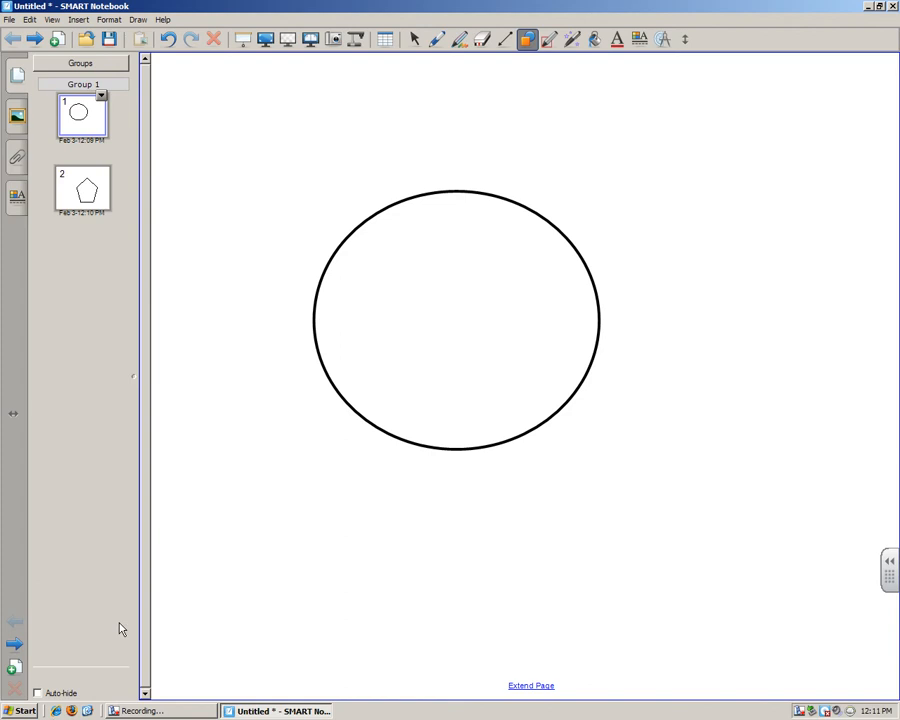
- Delete page 2 with the pentagon and the ellipse on page 1
left_click(89, 193)
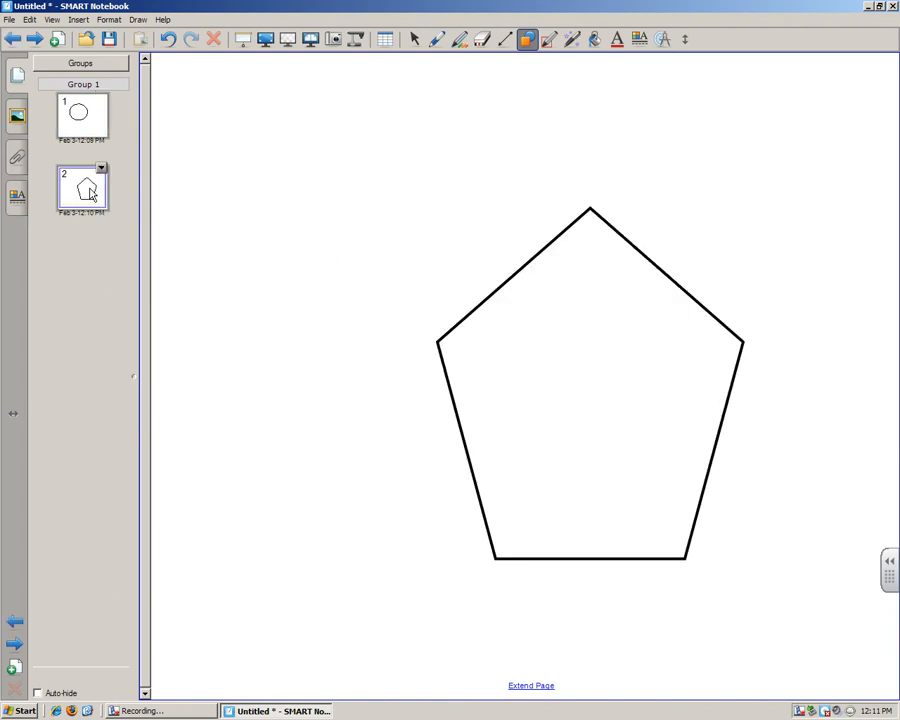
key("Delete")
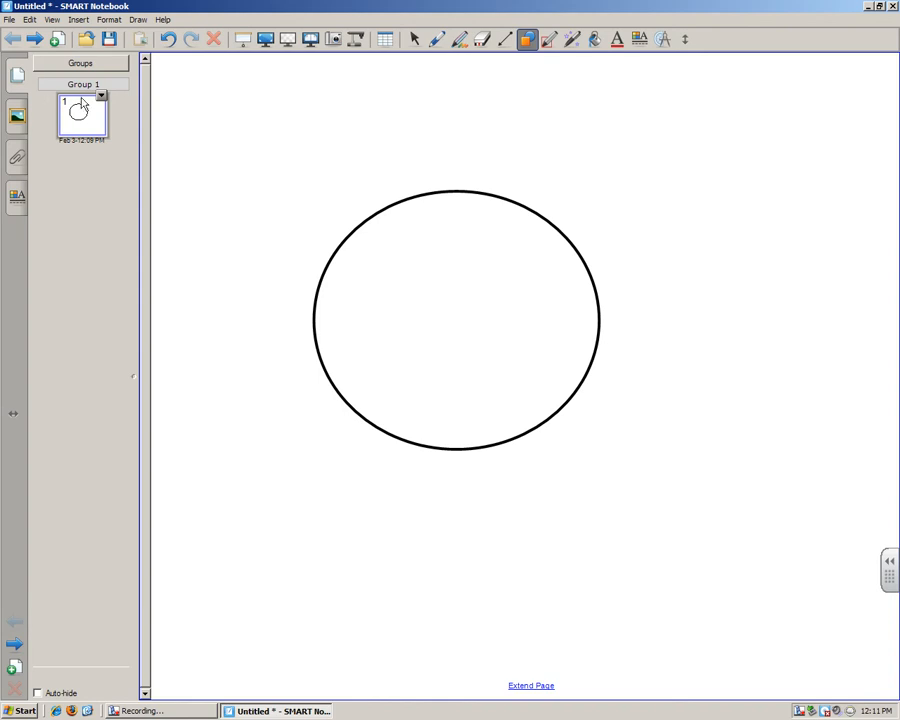
left_click(414, 38)
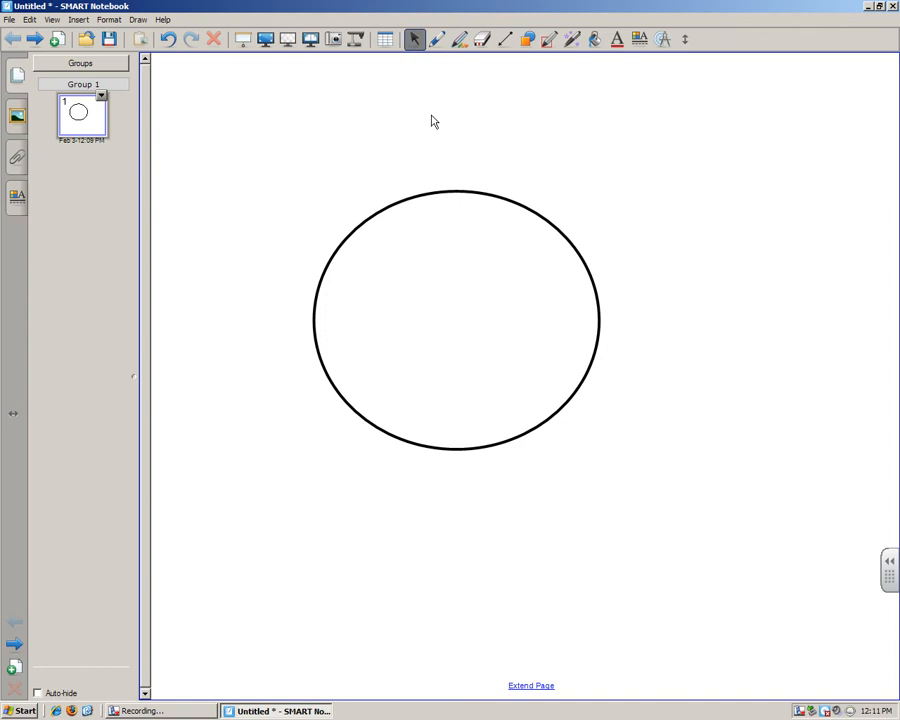
left_click(441, 192)
key("Delete")
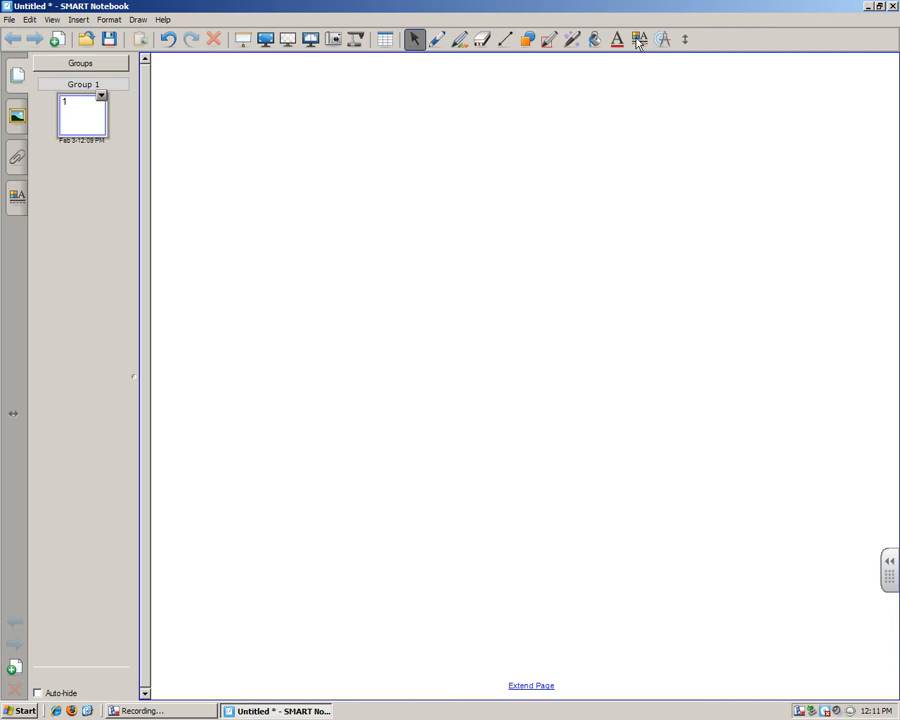
left_click(438, 39)
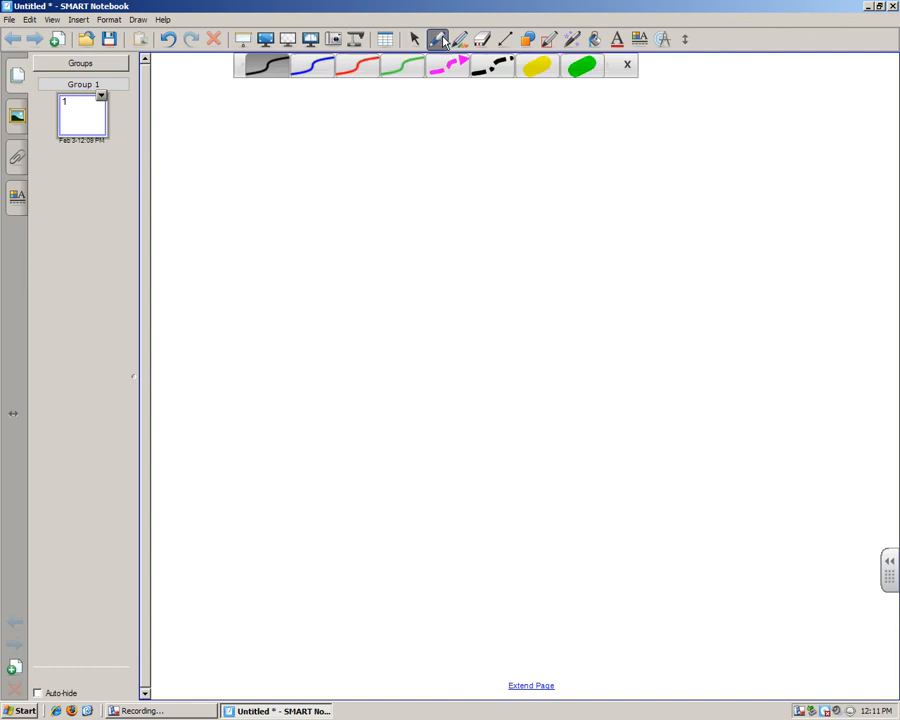
left_click(416, 39)
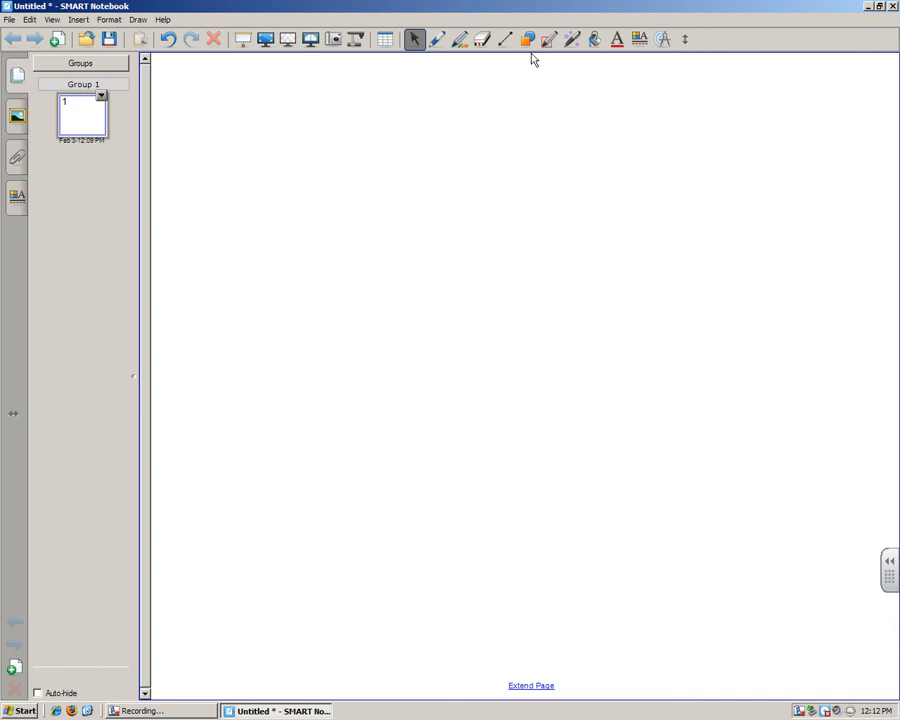
- Draw three similarly sized circles on page 1: one at the upper left, one below it and one beside it
left_click(527, 40)
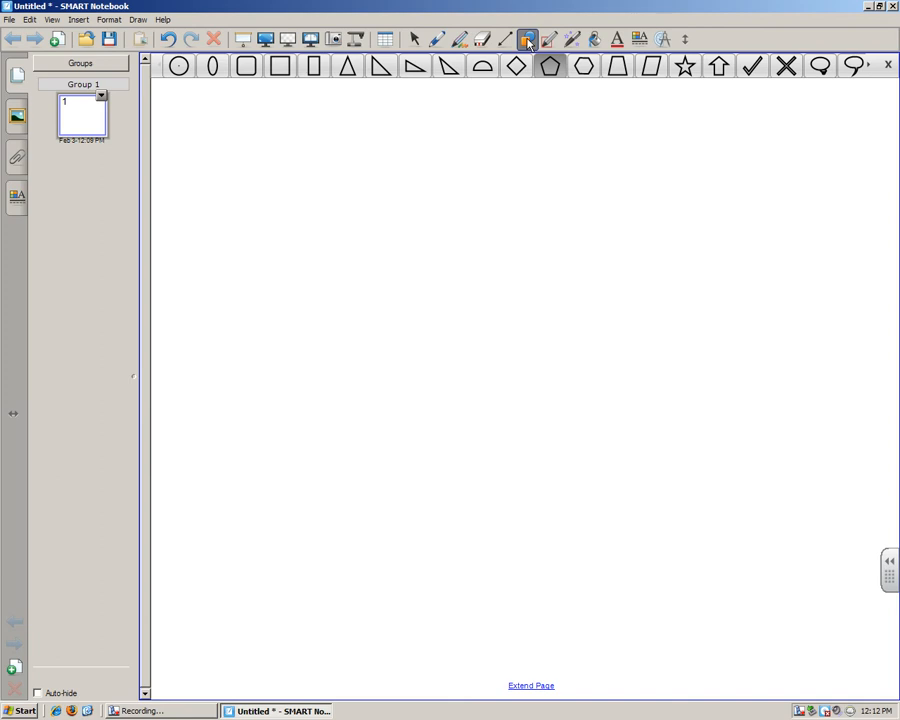
left_click(180, 66)
left_click_drag(316, 178, 387, 256)
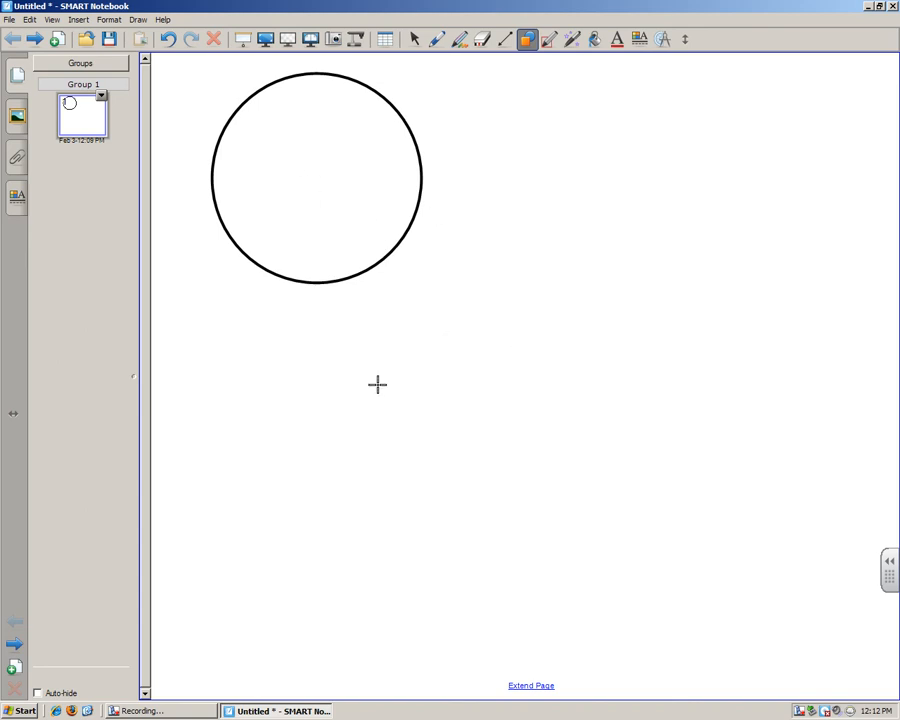
left_click_drag(321, 369, 405, 443)
left_click_drag(512, 193, 584, 279)
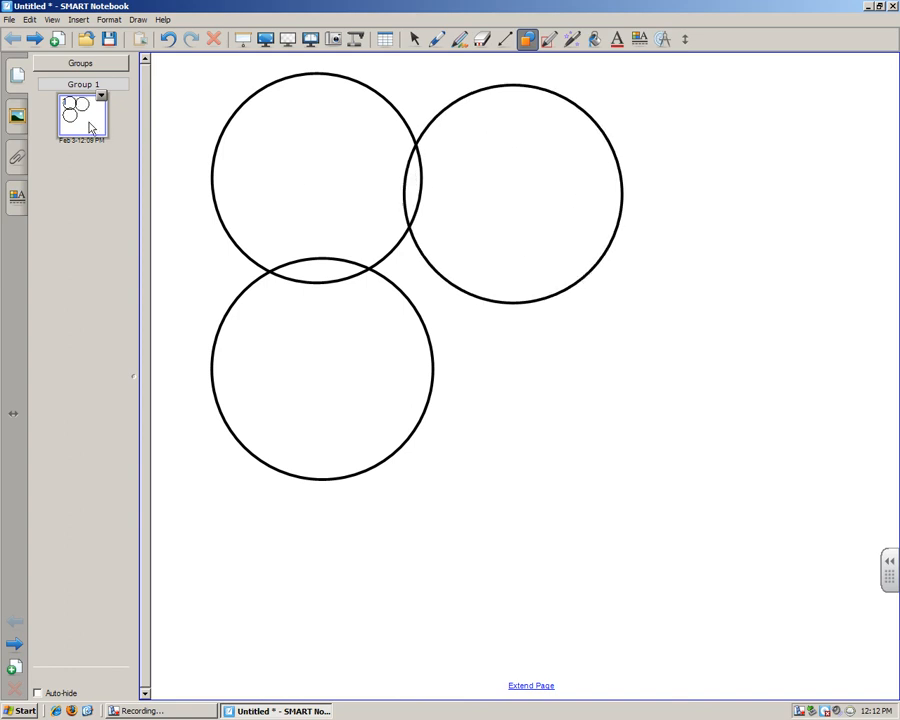
- Arrange the three circles in a separated triangle, with one centred above and two side by side below
left_click(415, 40)
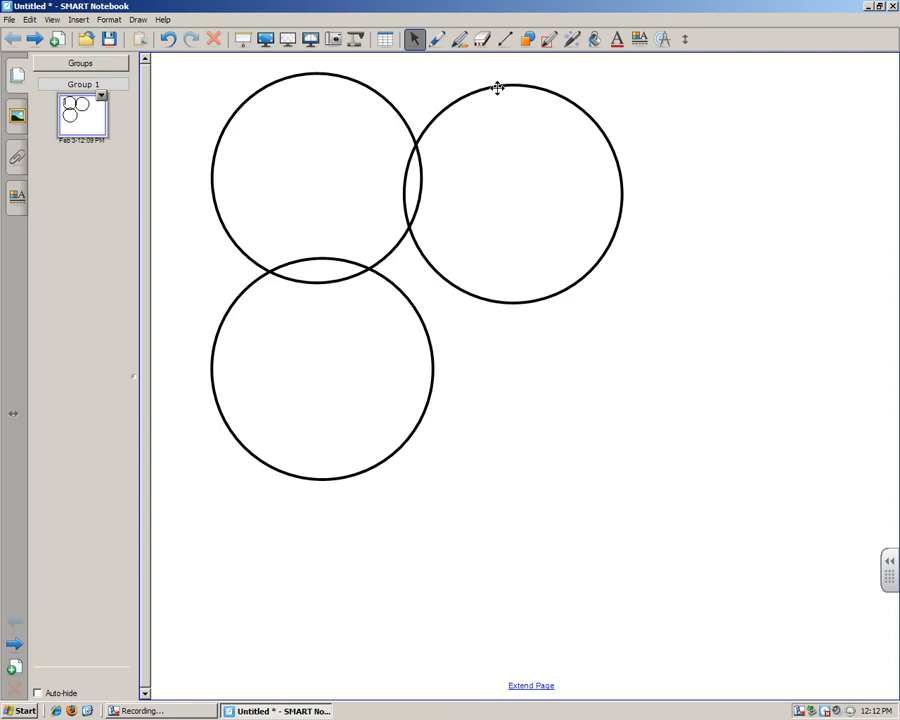
left_click_drag(498, 87, 722, 289)
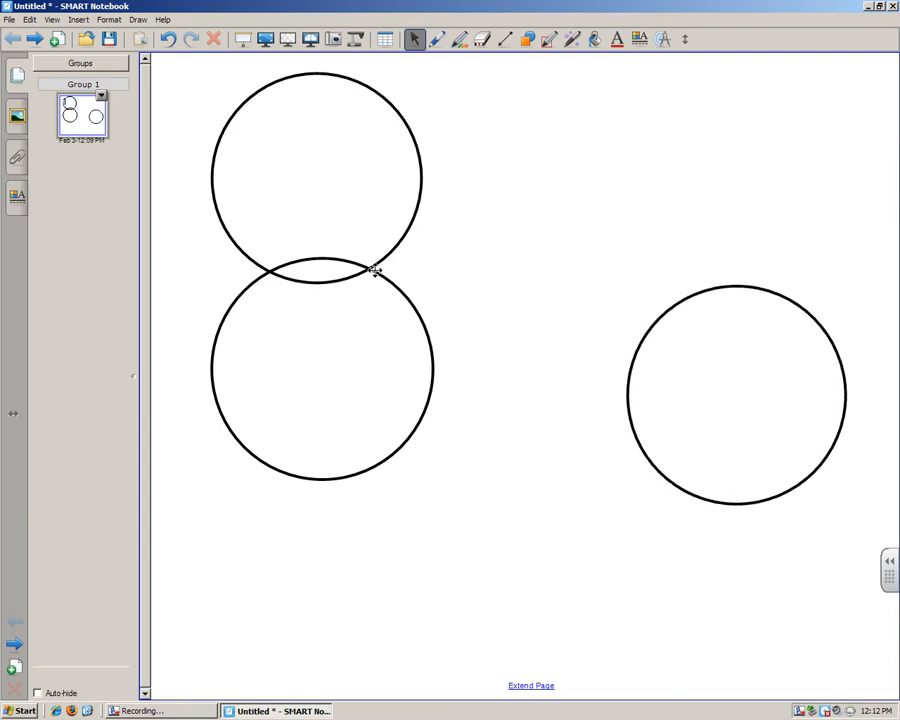
left_click_drag(392, 281, 390, 410)
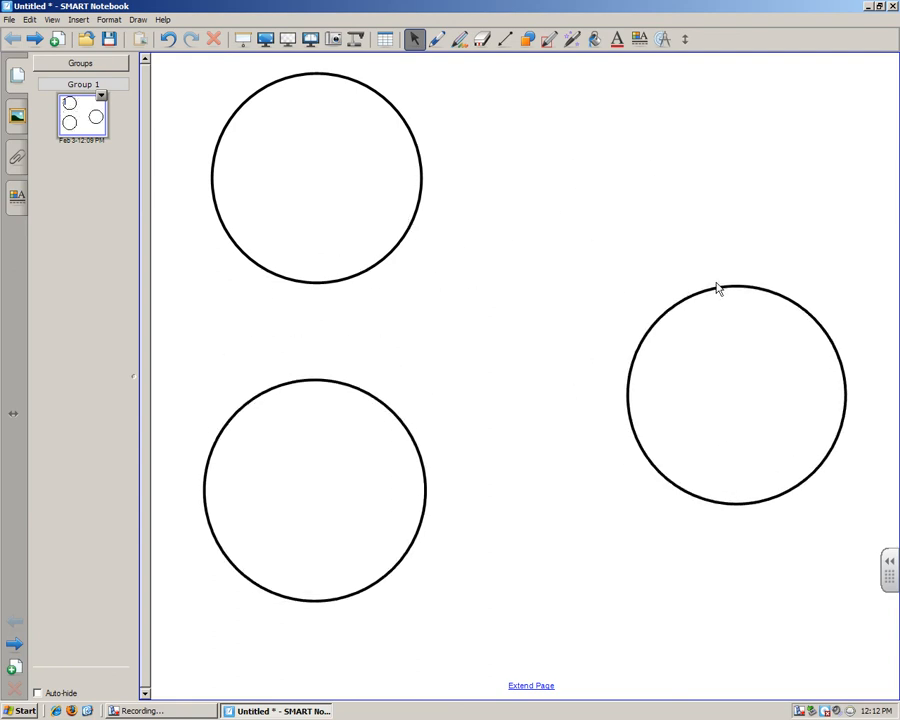
left_click_drag(716, 287, 684, 385)
left_click_drag(296, 77, 483, 97)
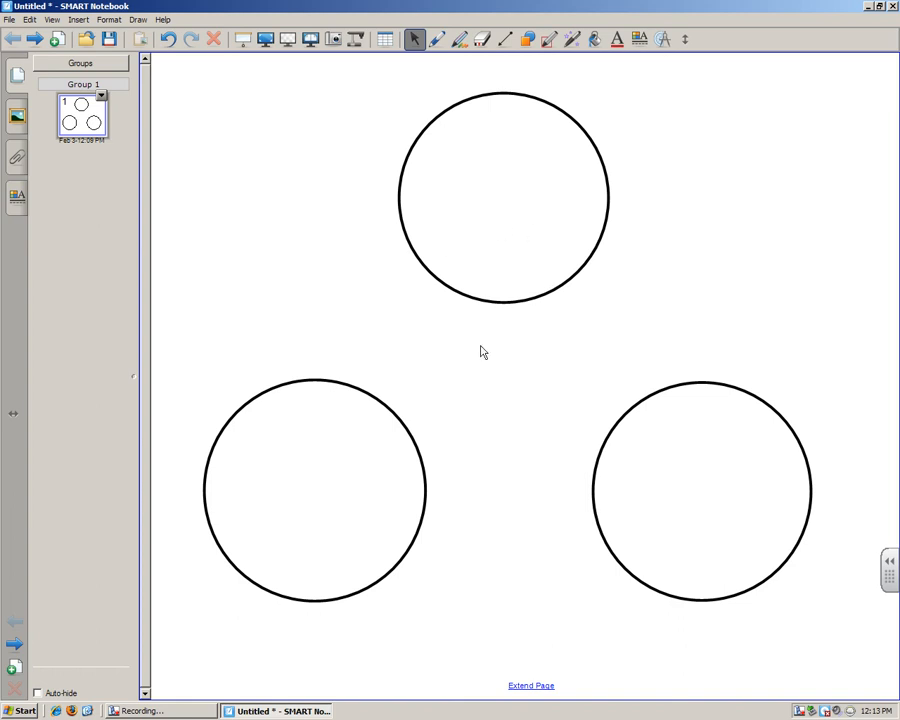
- Fill the upper circle with solid green, with object transparency set to the fourth slider mark
left_click(594, 38)
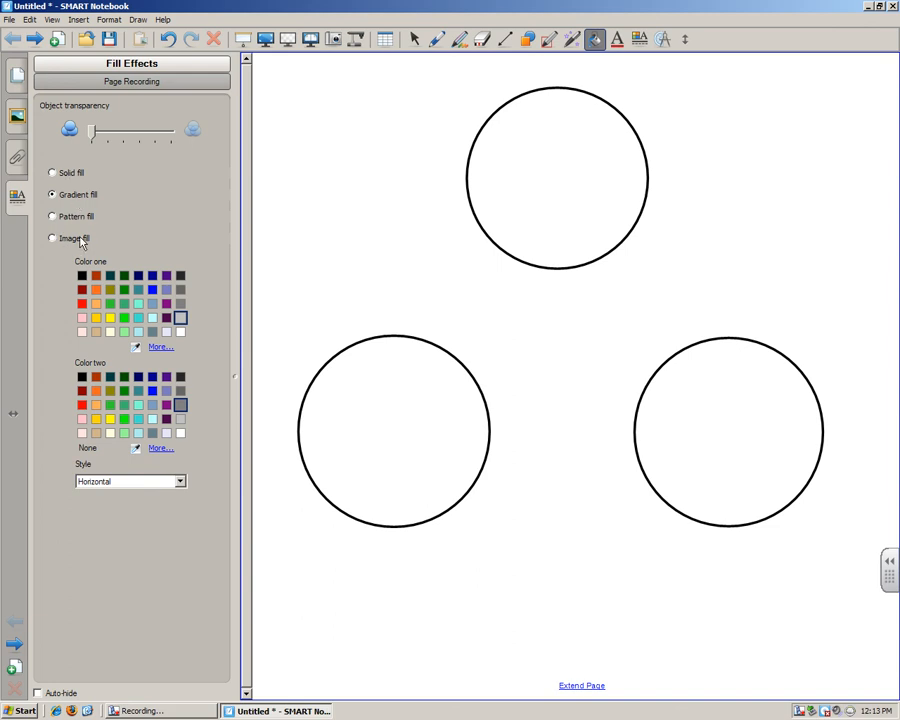
left_click(52, 173)
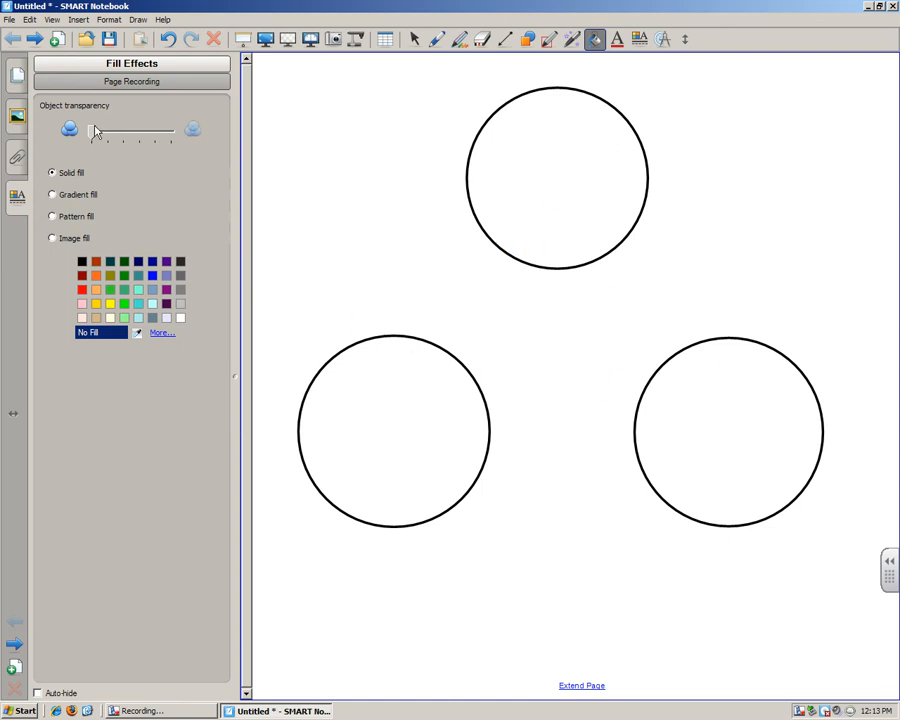
left_click_drag(93, 133, 138, 136)
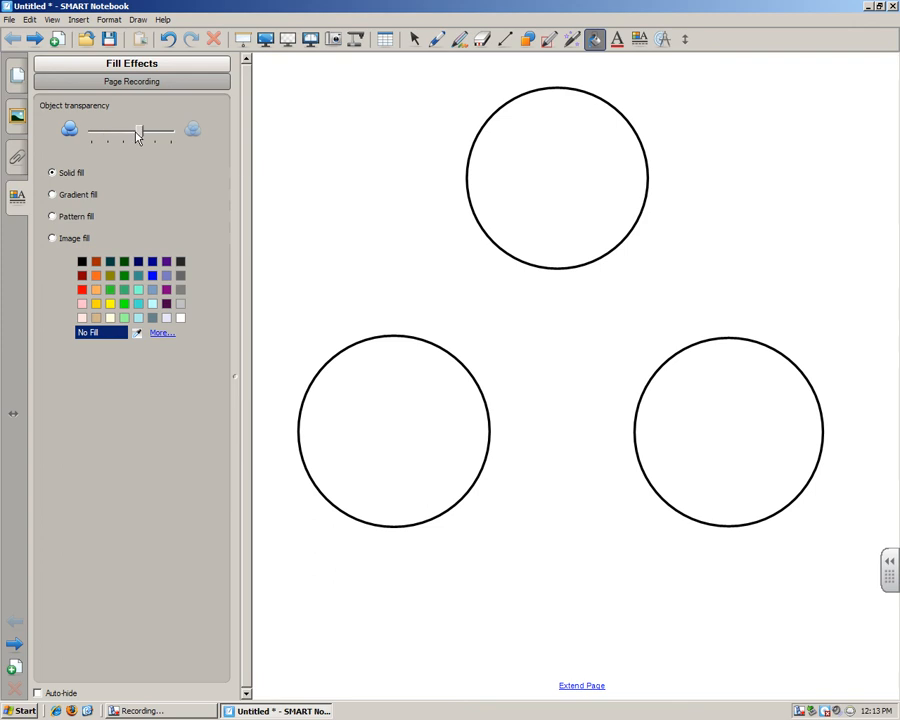
left_click(110, 290)
left_click(612, 180)
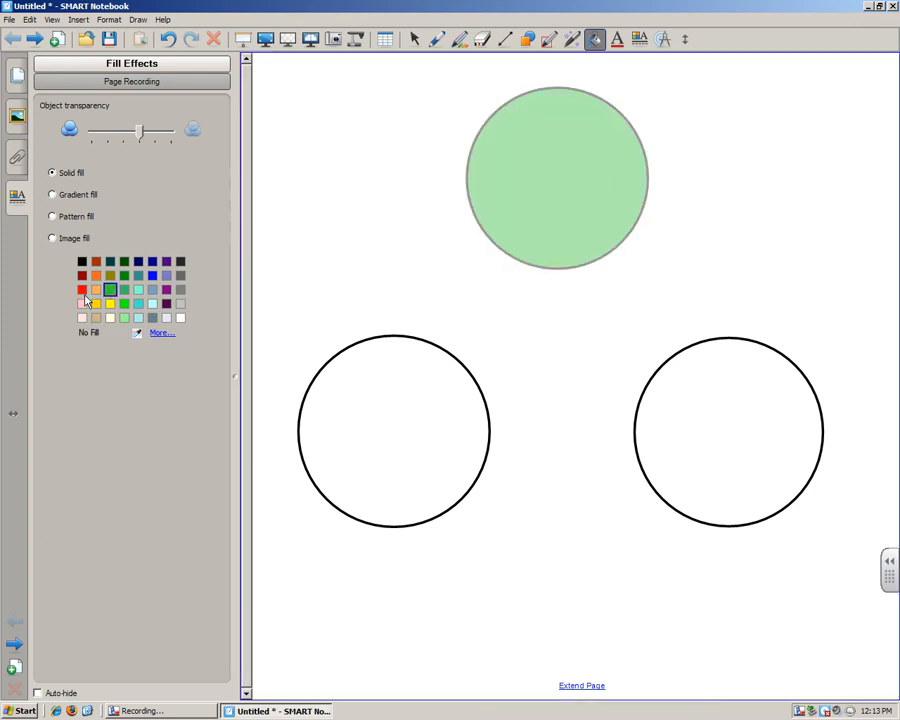
- Fill the lower-left circle with solid red and the lower-right circle with solid blue, keeping the same object transparency
left_click(83, 290)
left_click(378, 410)
left_click(153, 276)
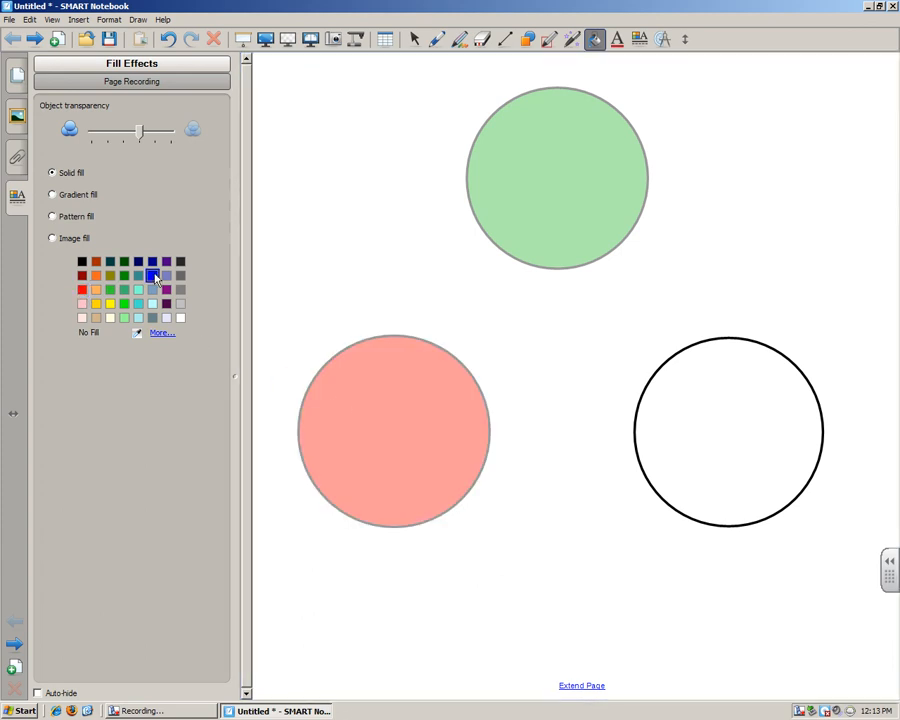
left_click(714, 398)
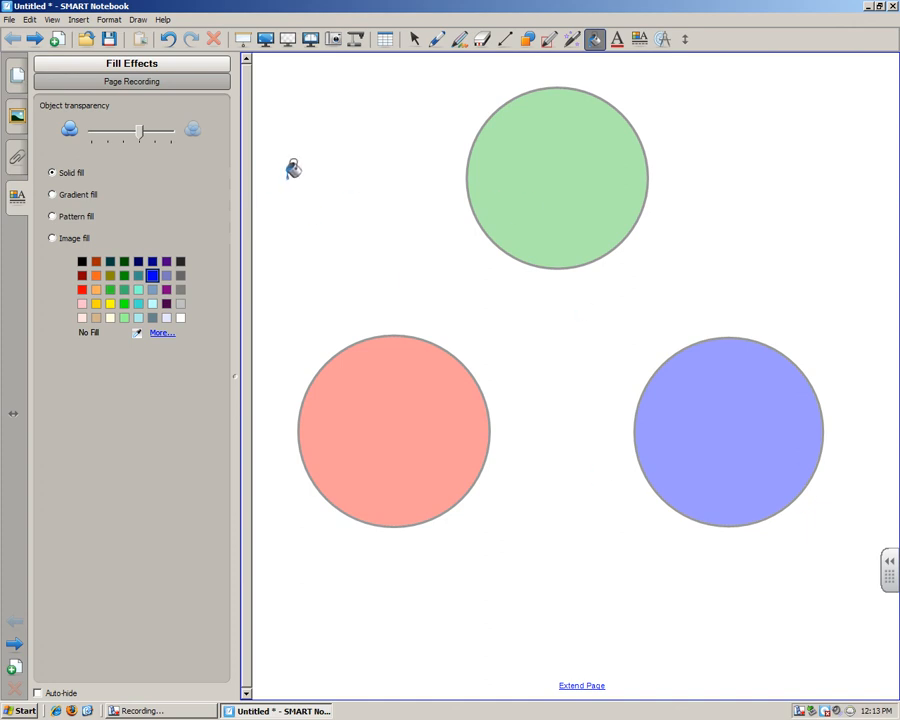
left_click(413, 40)
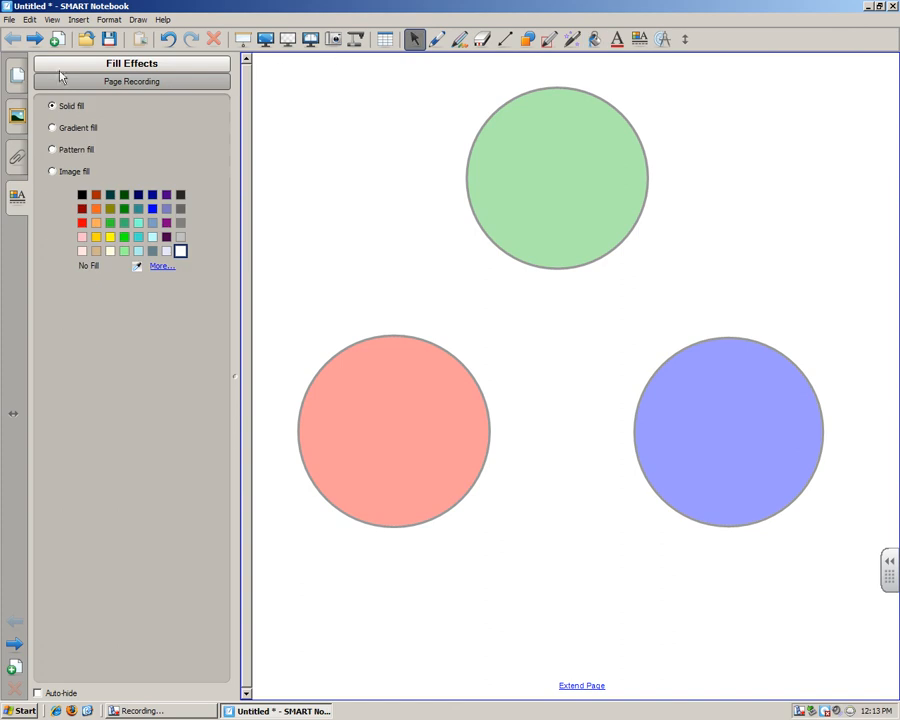
- Show the page thumbnails and, in full-screen view, move the three circles together so they overlap like a Venn diagram
left_click(11, 56)
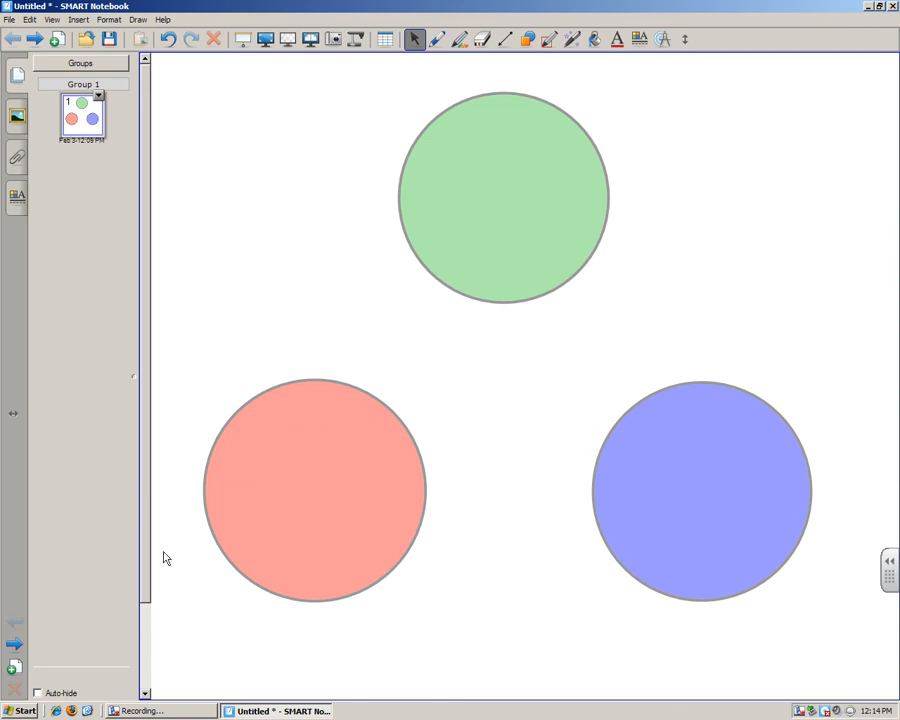
left_click(265, 39)
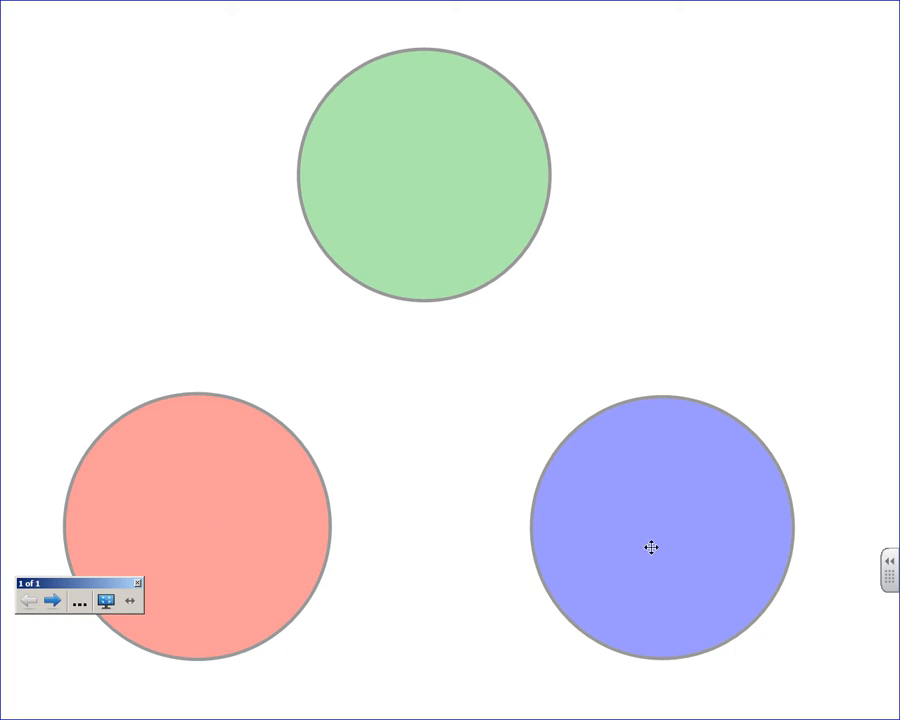
left_click_drag(433, 212, 450, 270)
mouse_move(229, 506)
left_mouse_down()
mouse_move(374, 384)
mouse_move(382, 388)
left_mouse_up()
left_click_drag(725, 523, 556, 390)
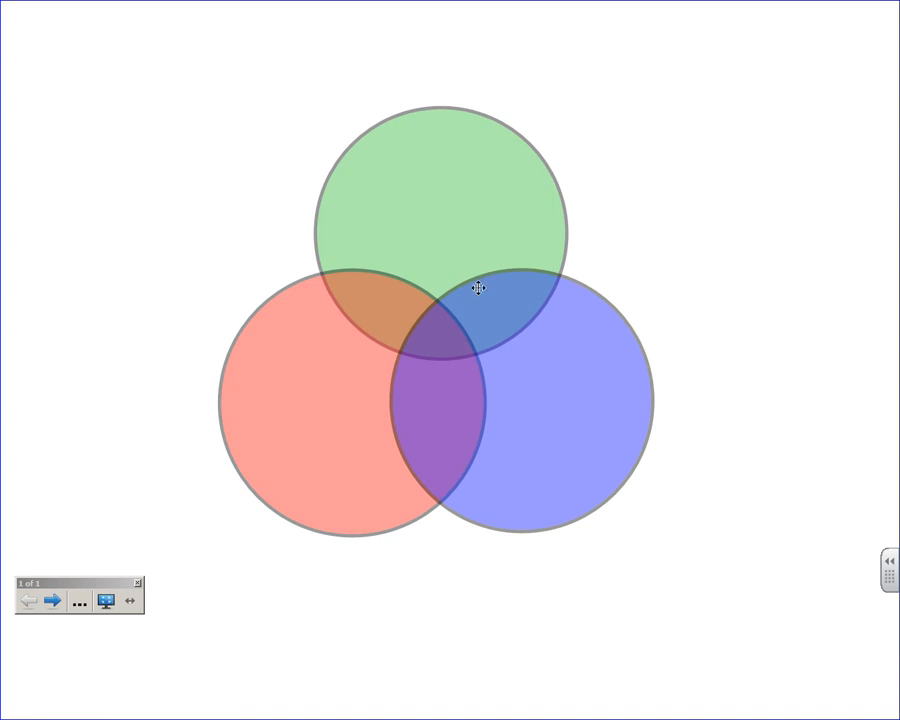
- Separate the overlapping circles into a triangle, with green above, red at the lower left and blue at the lower right
left_click_drag(553, 383, 714, 500)
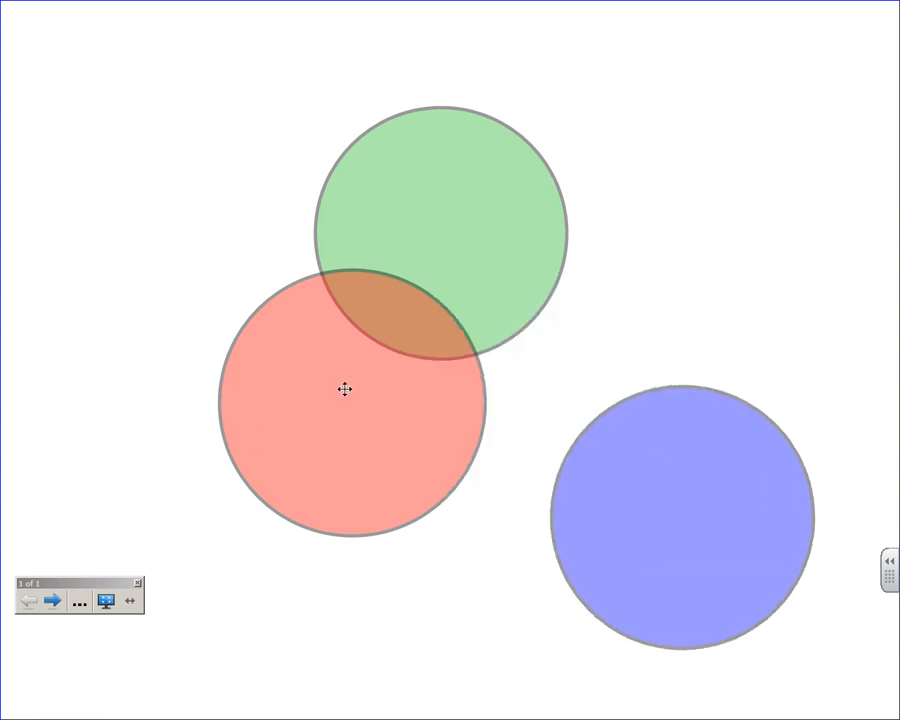
left_click_drag(345, 387, 241, 507)
left_click_drag(396, 253, 382, 177)
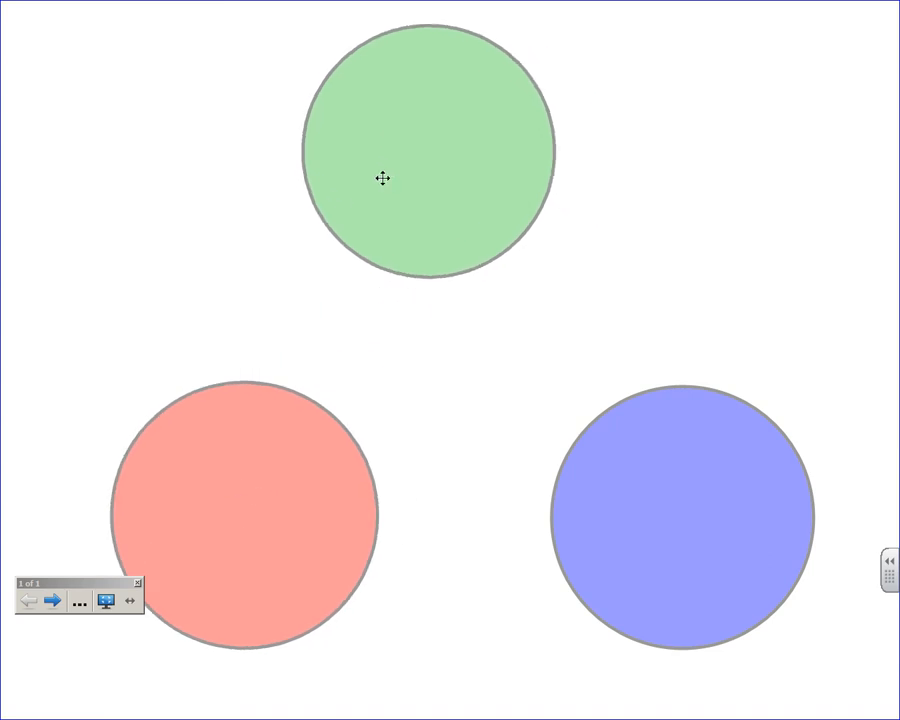
- Add a blank page after the circles page, and return to page 1 in the normal editing view
left_click(52, 601)
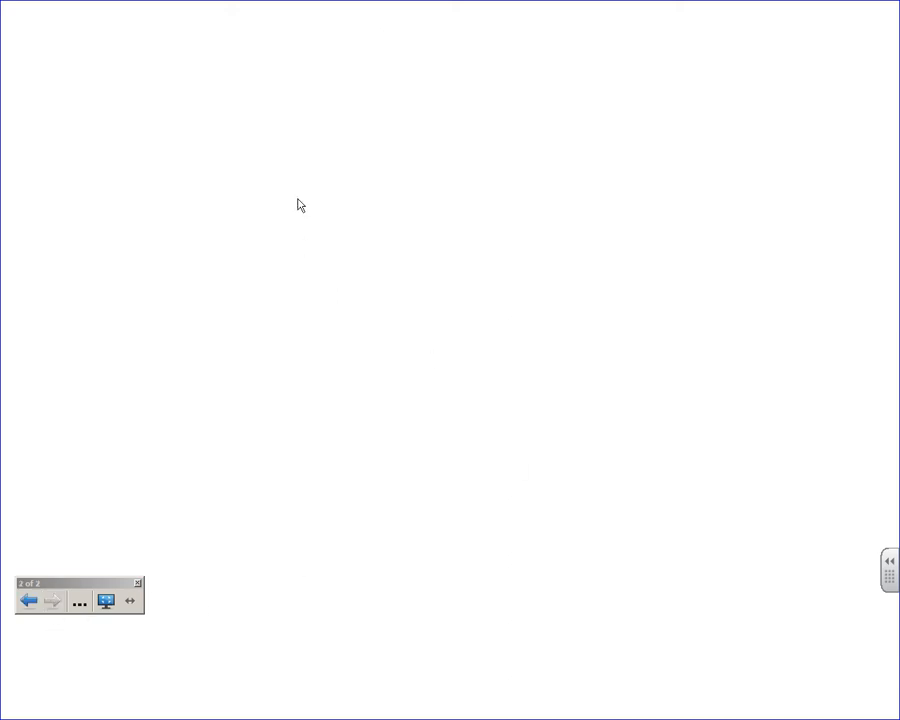
left_click(30, 600)
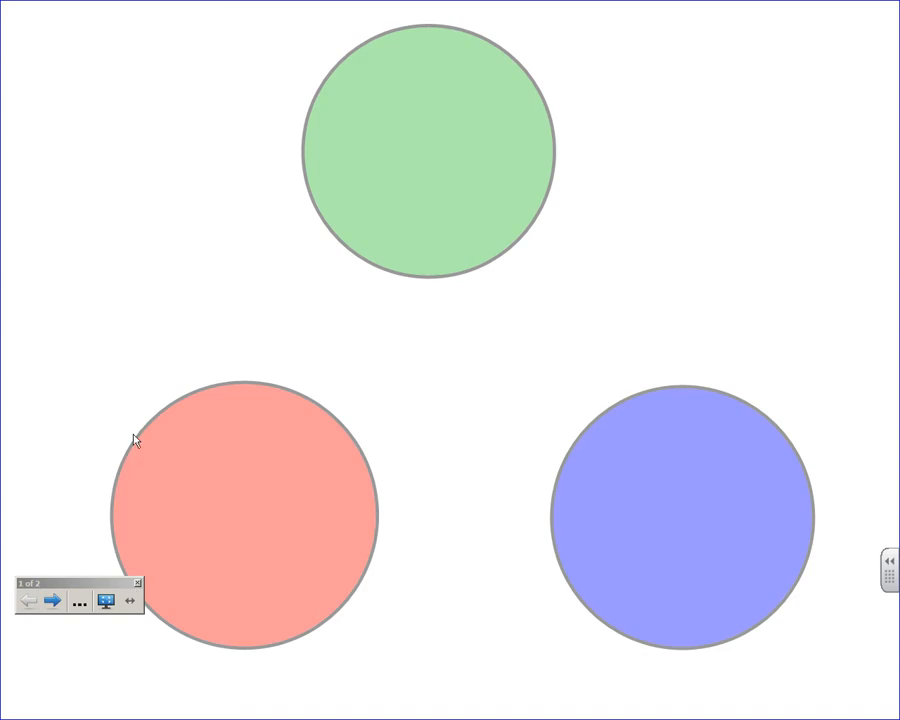
left_click(106, 601)
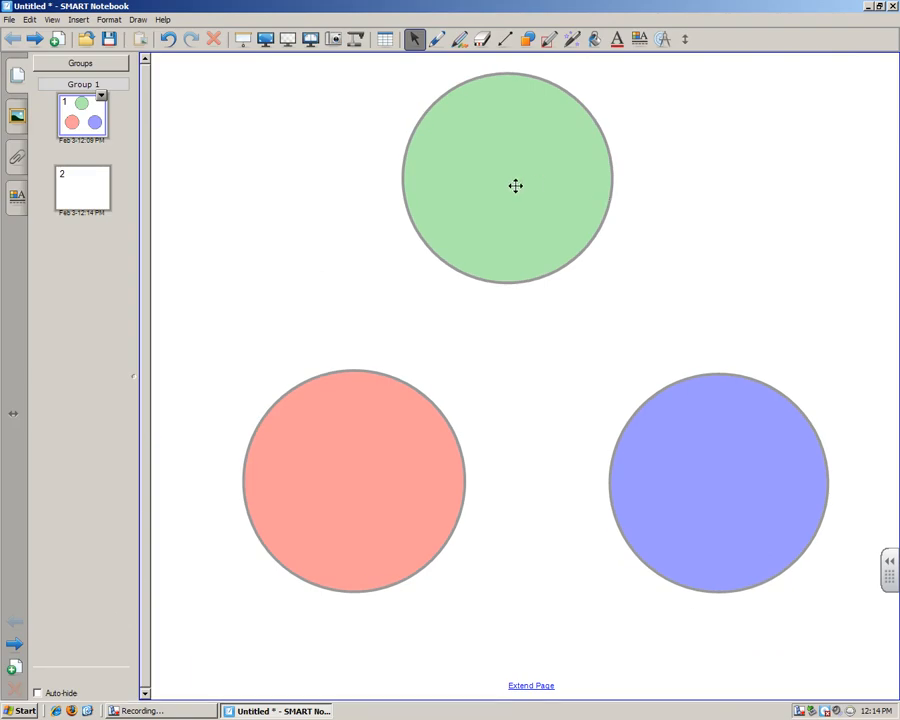